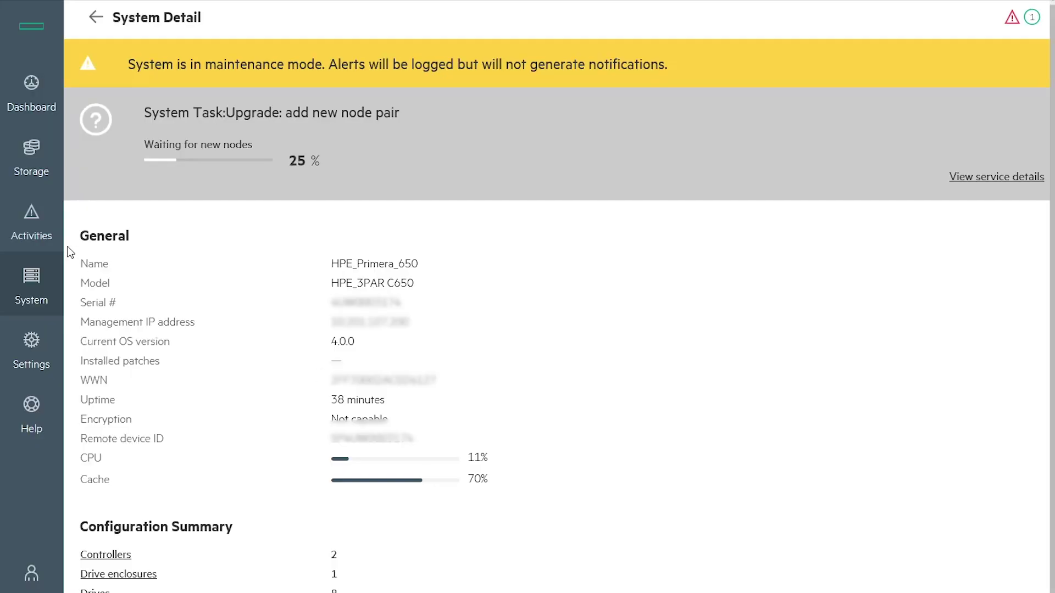
Open the Node Rescue:node_2_rescue task from Activities > Tasks and scroll through its log
left_click(31, 228)
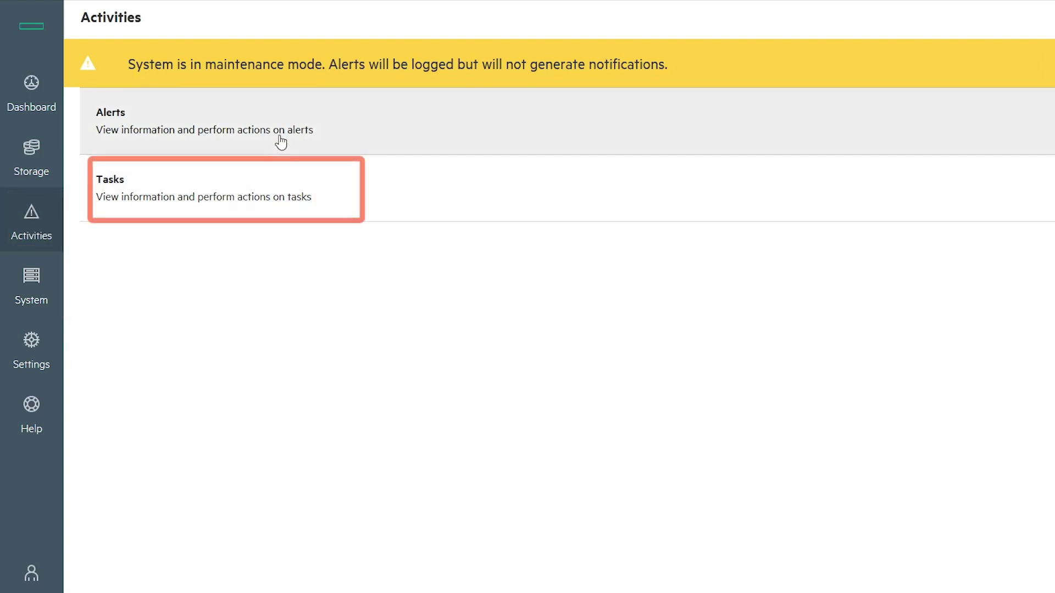
left_click(258, 200)
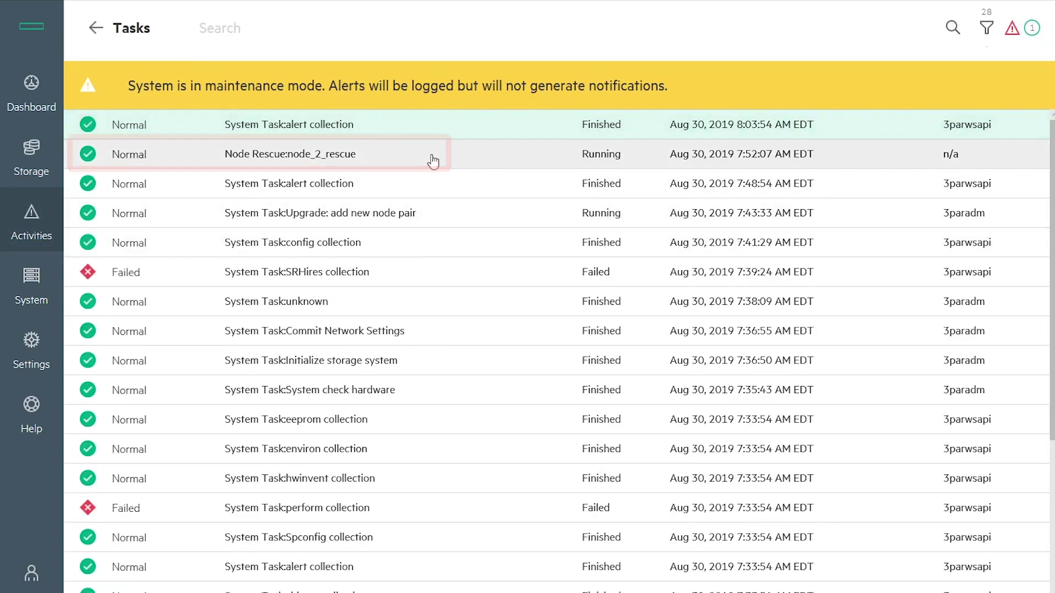
left_click(433, 160)
scroll(818, 281, "down", 1)
scroll(818, 281, "down", 3)
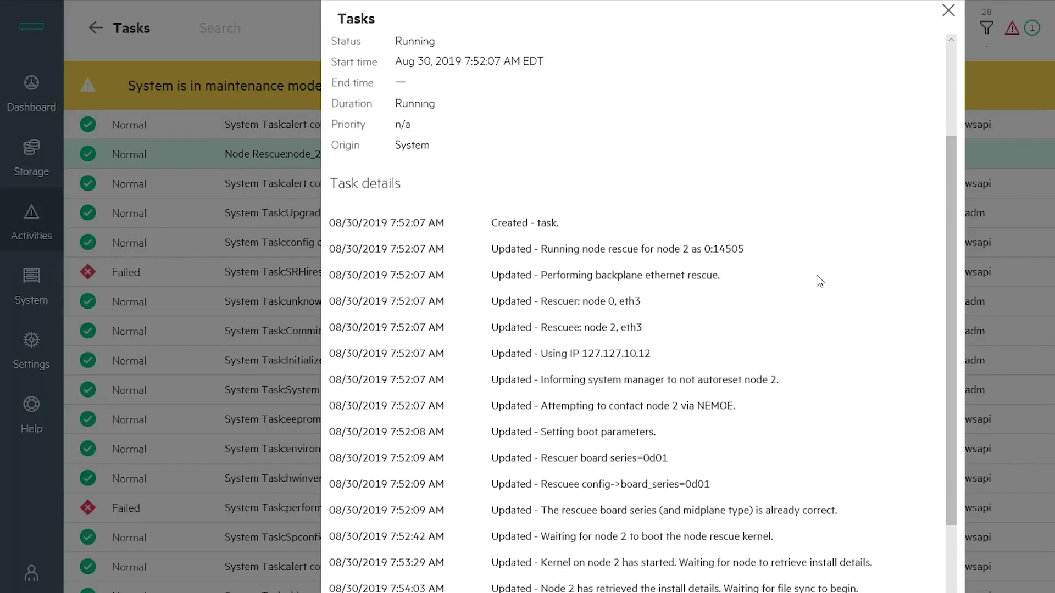
scroll(819, 280, "down", 3)
scroll(819, 280, "down", 1)
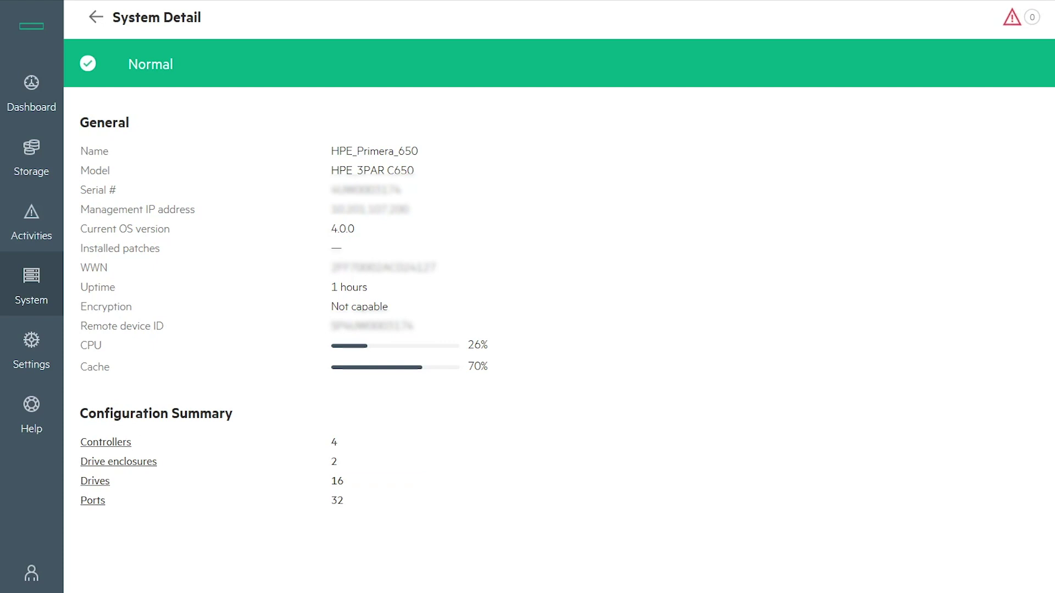
Show the Controllers list confirming Nodes 0–3 are all Normal, with Node 0 as master
left_click(130, 444)
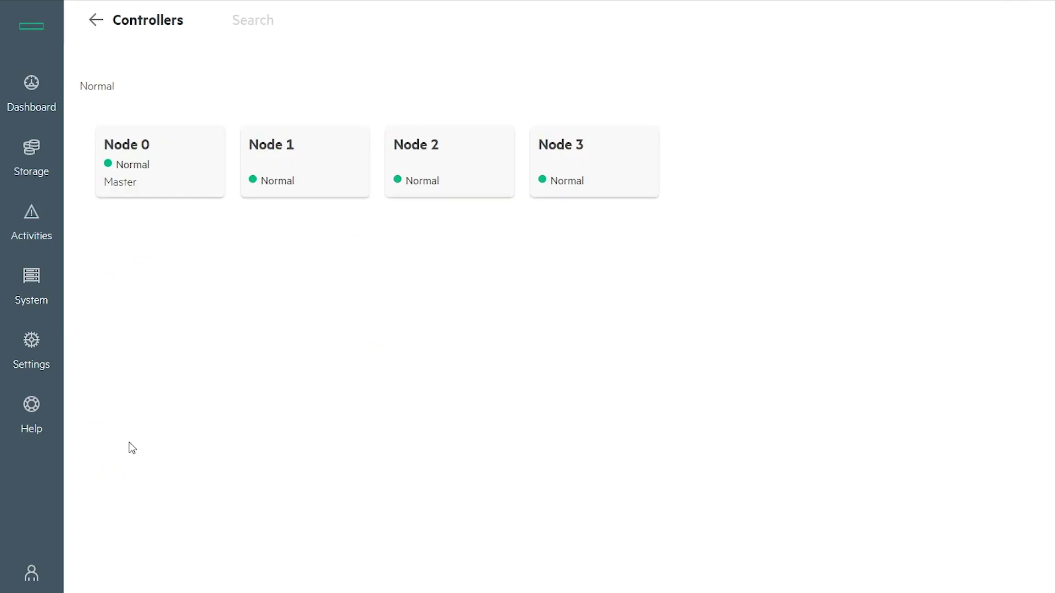